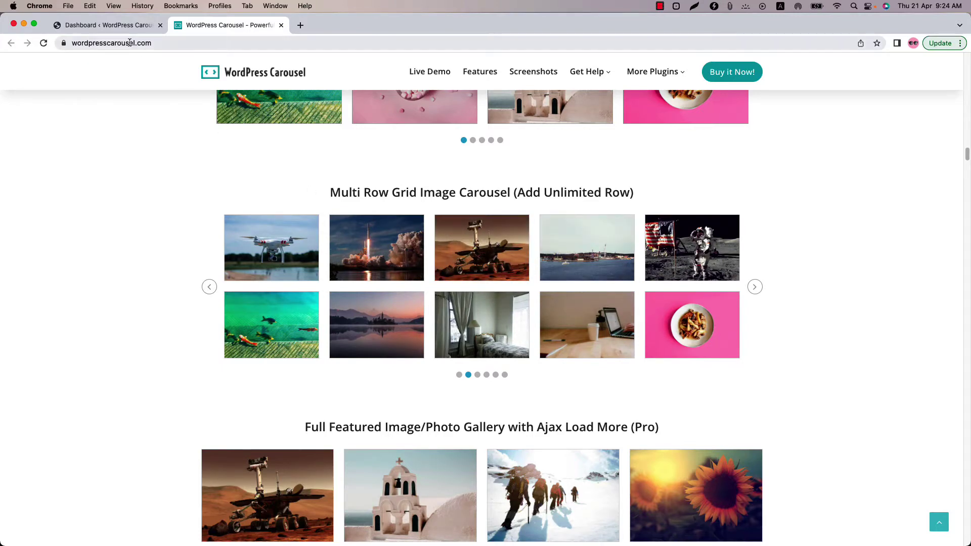
# Step: Create the carousel 'Multi-Row Carousel' and build its gallery from twelve media library images
pyautogui.click(107, 25)
pyautogui.moveTo(46, 384)
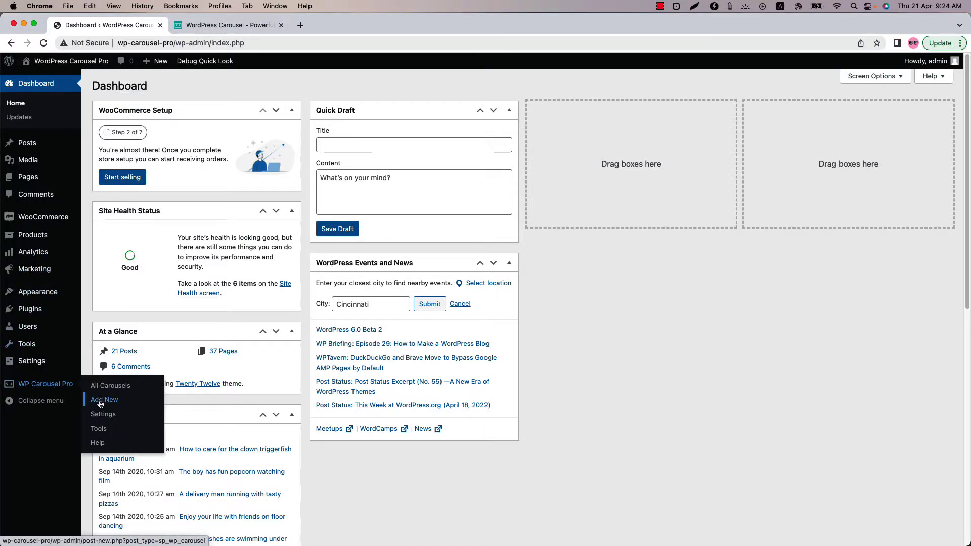
pyautogui.click(106, 385)
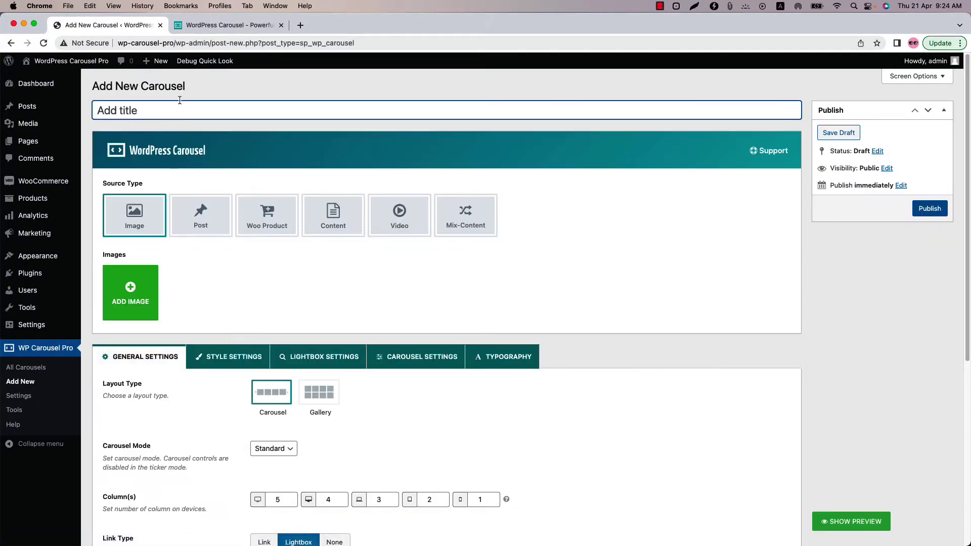
pyautogui.write('Multi-Row Carousel')
pyautogui.click(131, 298)
pyautogui.scroll(-10, 455, 304)
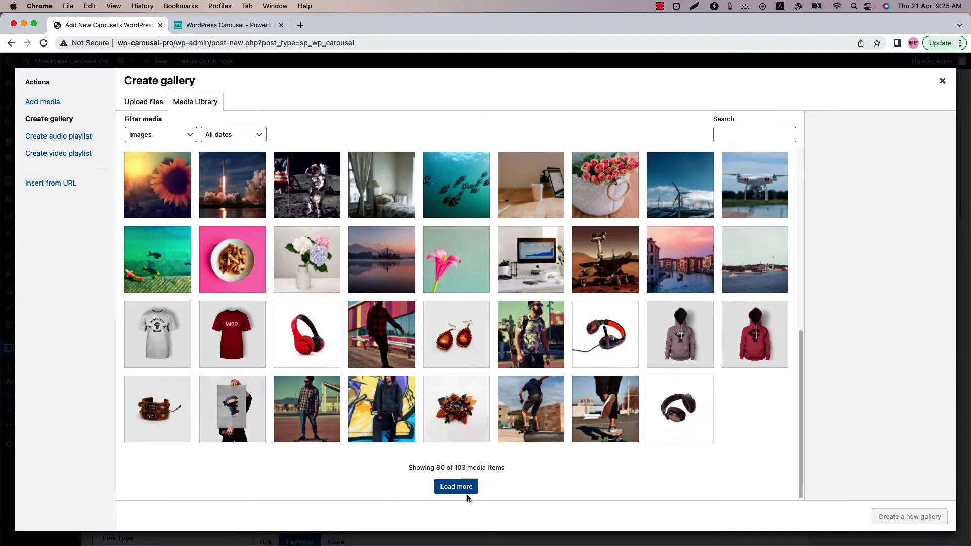
pyautogui.click(456, 485)
pyautogui.scroll(-5, 455, 341)
pyautogui.click(381, 409)
pyautogui.click(307, 410)
pyautogui.click(159, 409)
pyautogui.click(530, 334)
pyautogui.click(306, 334)
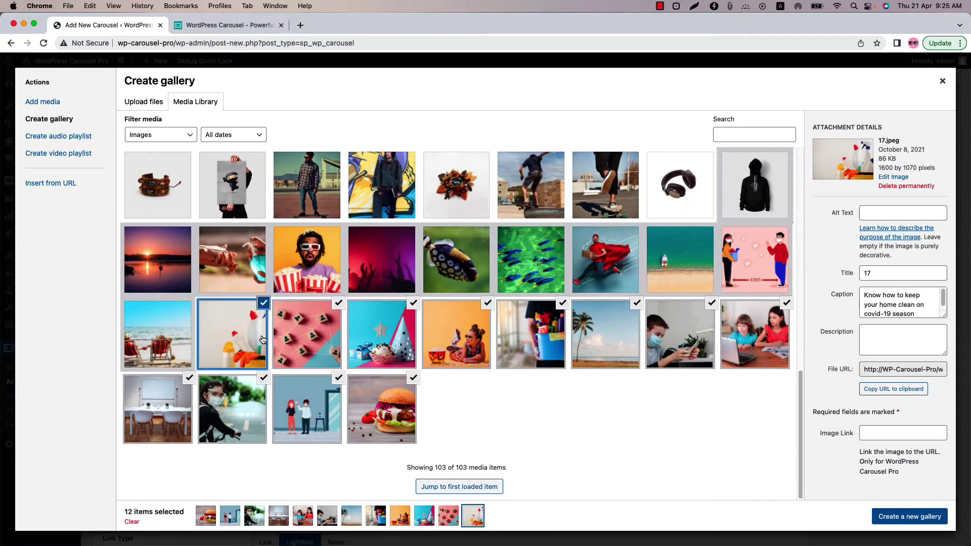
pyautogui.click(232, 334)
pyautogui.click(909, 515)
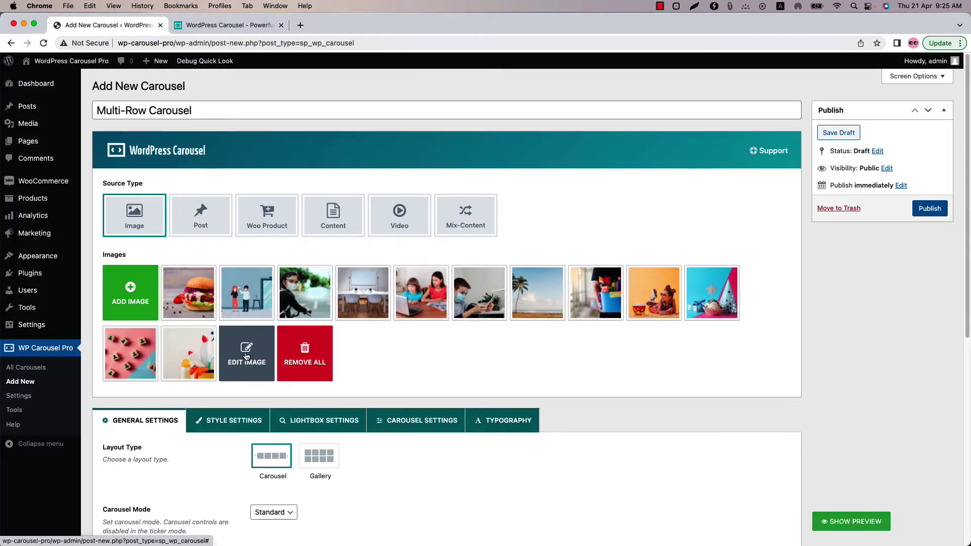
# Step: Preview the carousel's single-row captioned layout from Carousel Settings and advance it one slide
pyautogui.click(429, 420)
pyautogui.scroll(-5, 428, 426)
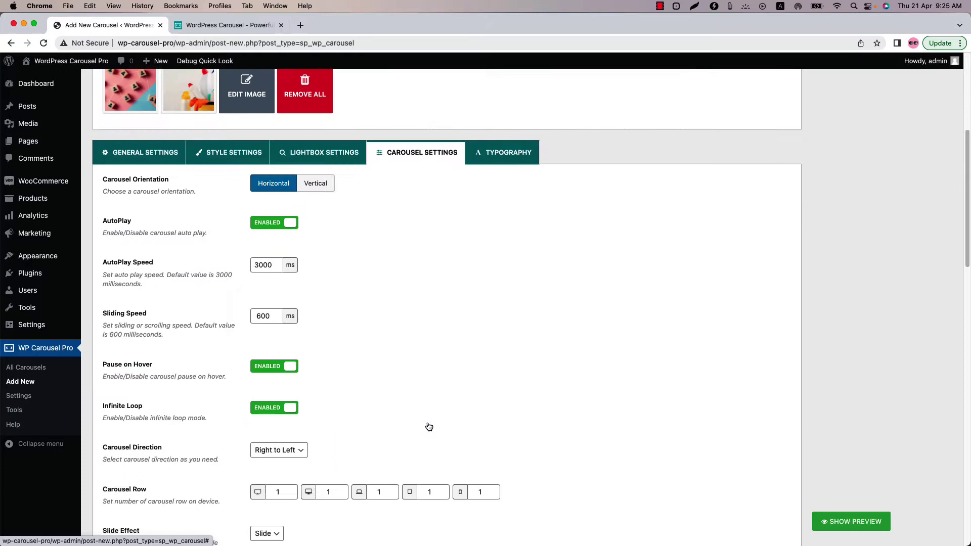
pyautogui.scroll(-3, 427, 425)
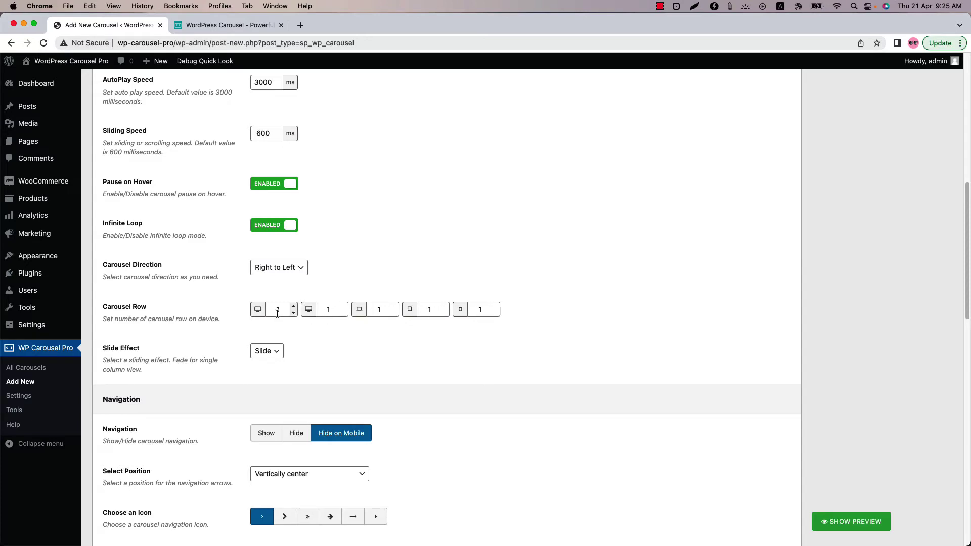
pyautogui.click(850, 522)
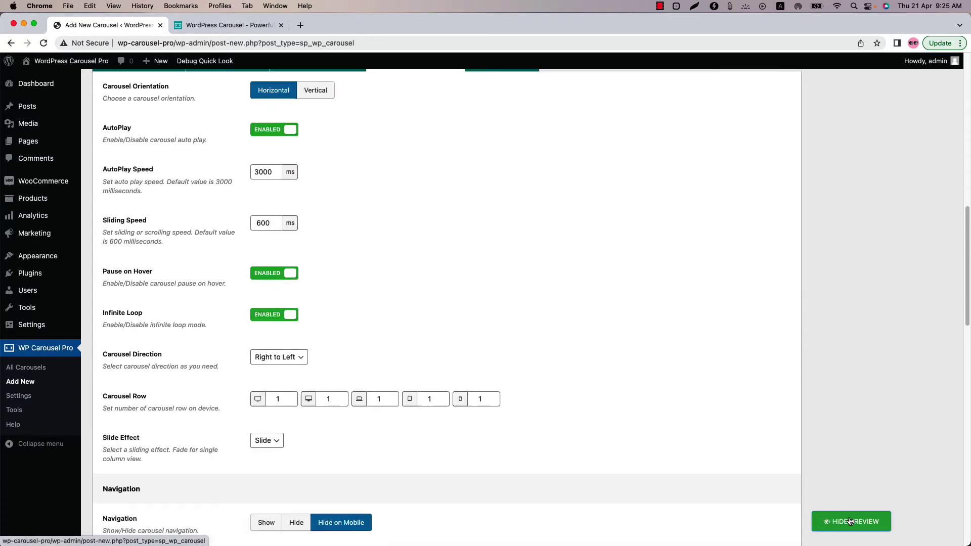
pyautogui.click(772, 173)
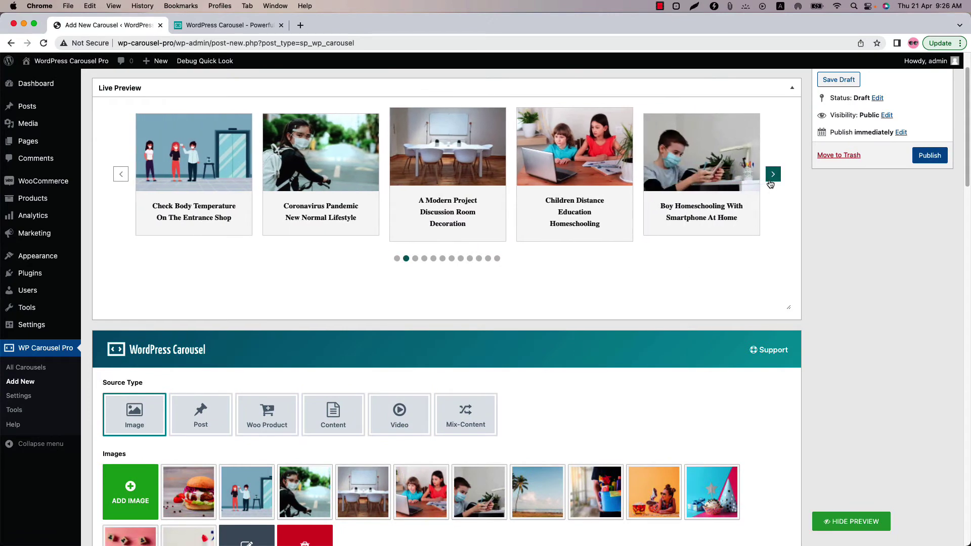
# Step: Set the desktop Carousel Row count to 2, refresh the preview and page through both rows
pyautogui.click(772, 174)
pyautogui.scroll(-5, 300, 374)
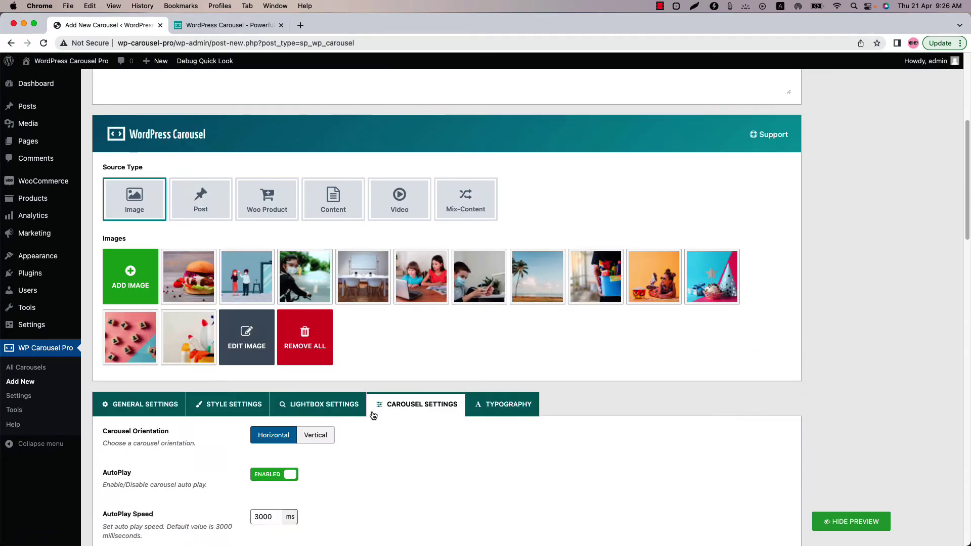
pyautogui.scroll(-10, 300, 373)
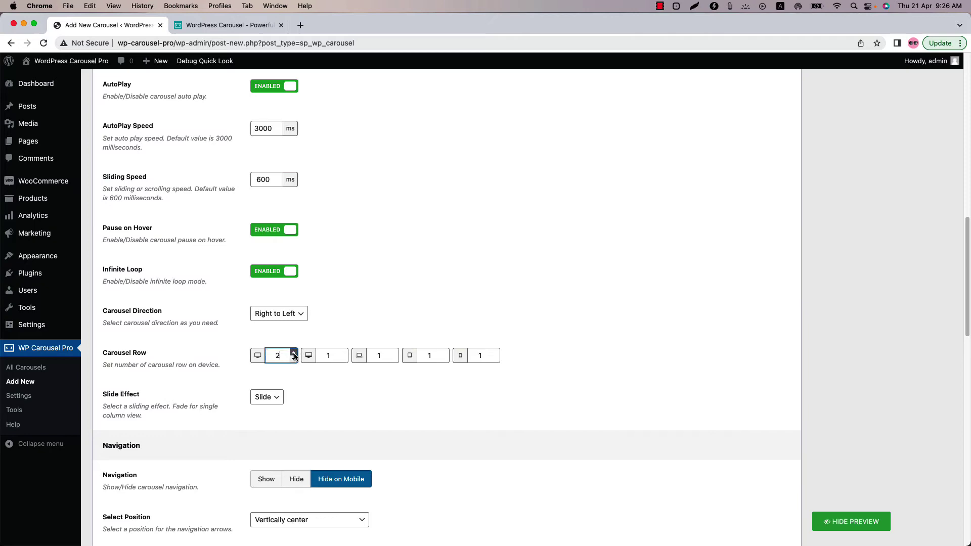
pyautogui.click(856, 523)
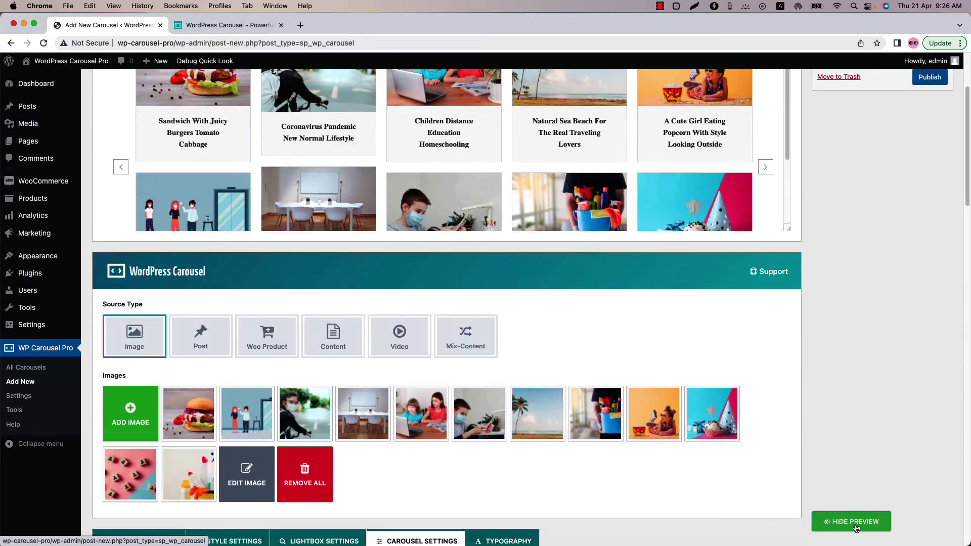
pyautogui.click(774, 248)
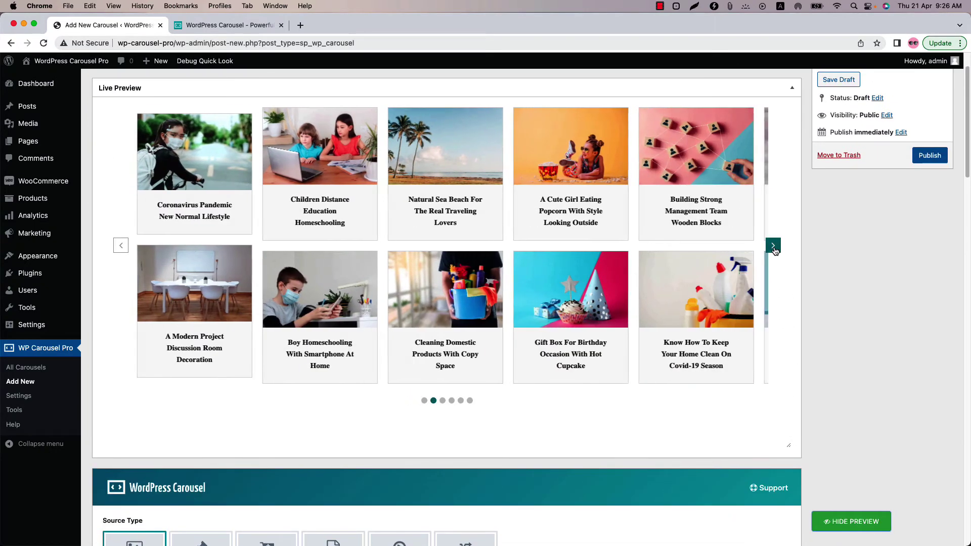
pyautogui.click(774, 248)
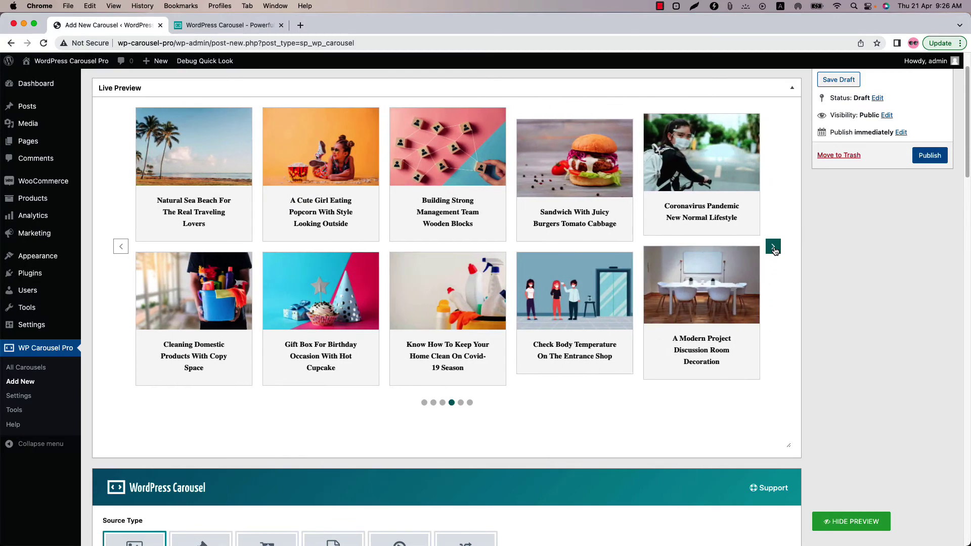
pyautogui.click(773, 248)
pyautogui.click(773, 248)
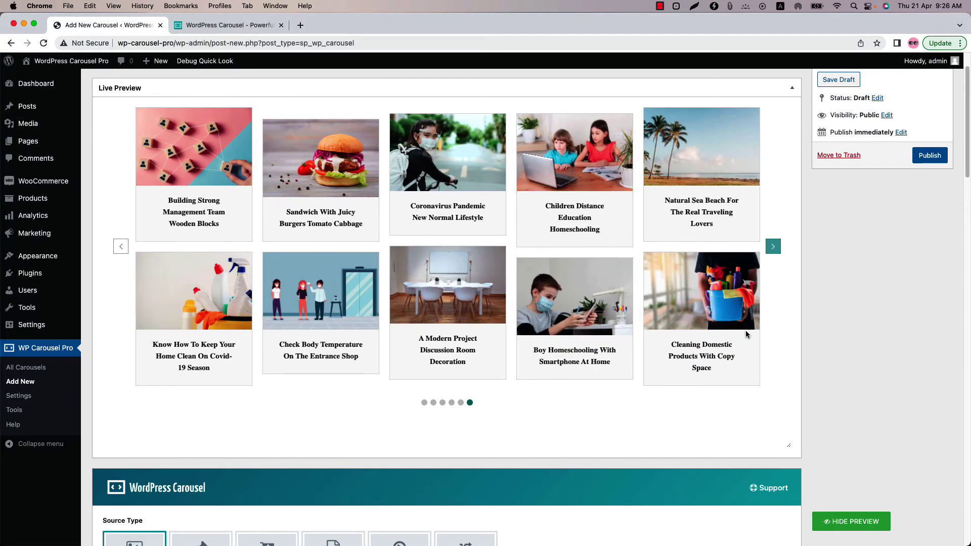
pyautogui.scroll(-5, 746, 334)
pyautogui.scroll(-5, 439, 484)
# Step: Set Caption to Hide in Style Settings, check the updated preview, and publish the carousel
pyautogui.click(239, 338)
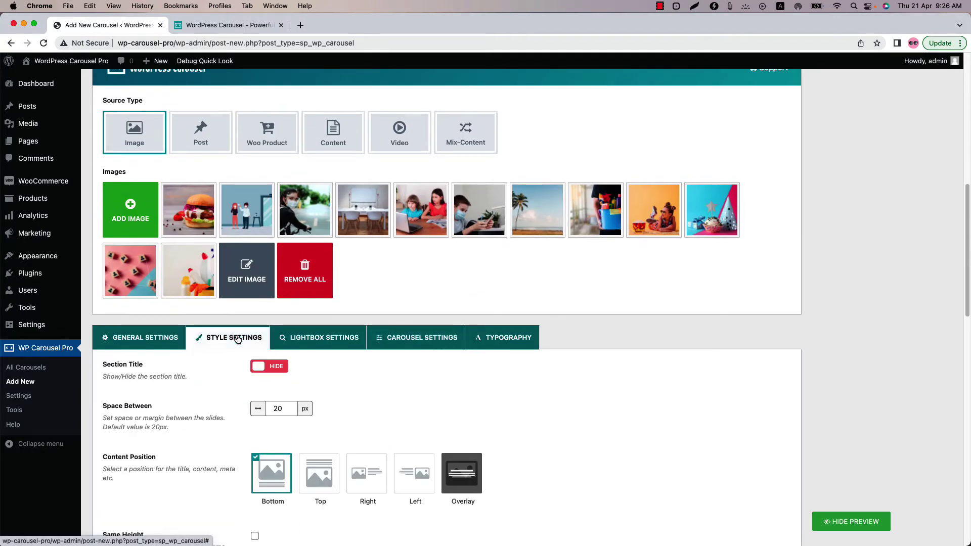
pyautogui.scroll(-2, 213, 412)
pyautogui.scroll(-1, 212, 445)
pyautogui.scroll(-1, 235, 488)
pyautogui.click(270, 509)
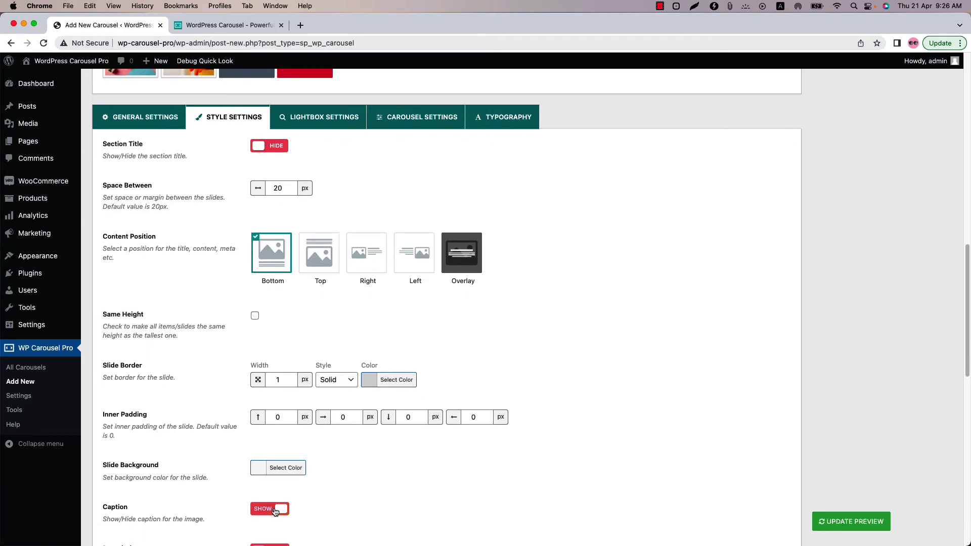
pyautogui.click(841, 523)
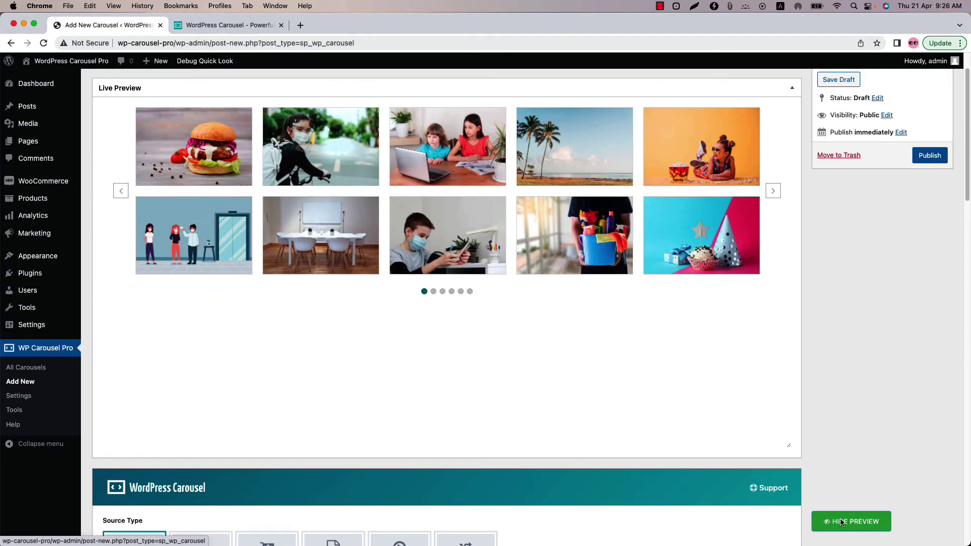
pyautogui.click(773, 193)
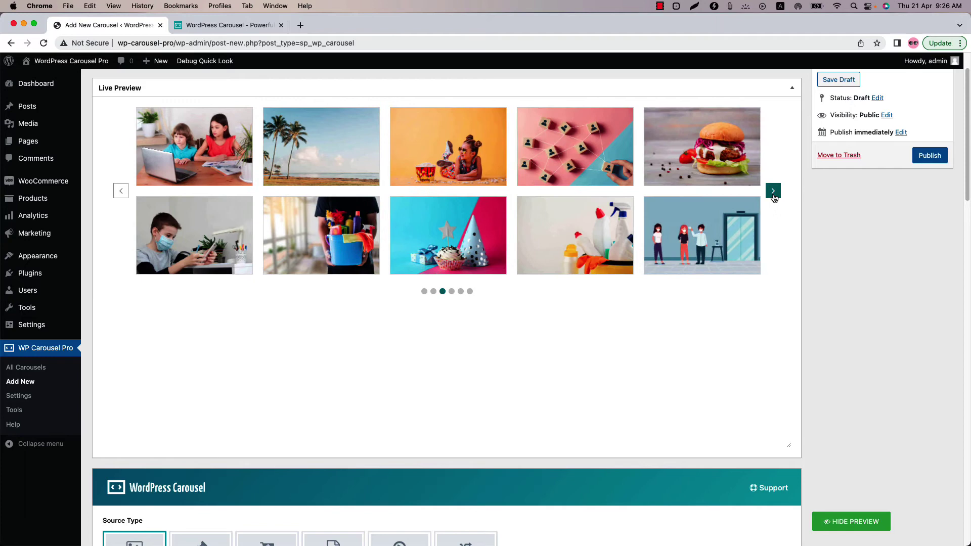
pyautogui.click(930, 155)
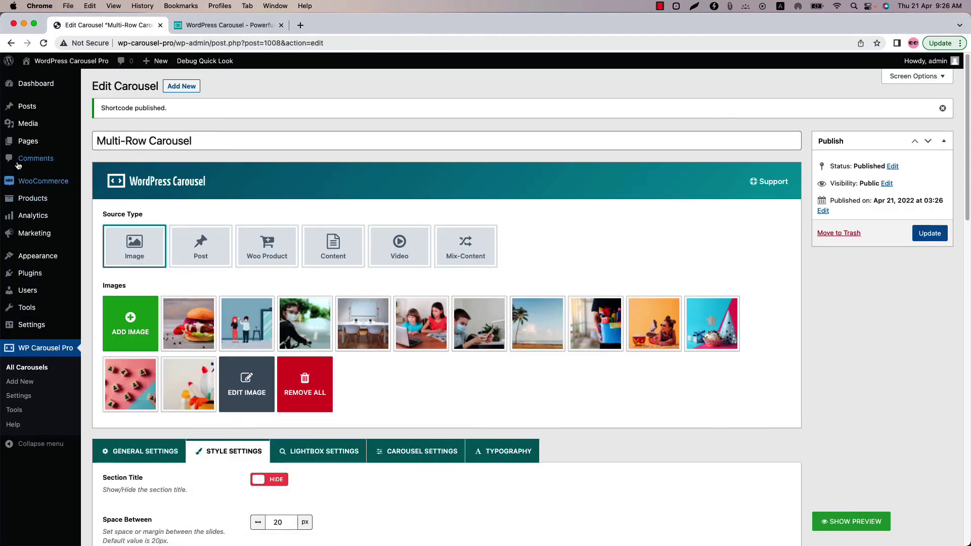
# Step: Add a WP Carousel Pro block to a new page in another tab
pyautogui.keyDown('super'); pyautogui.click(104, 156); pyautogui.keyUp('super')
pyautogui.click(186, 26)
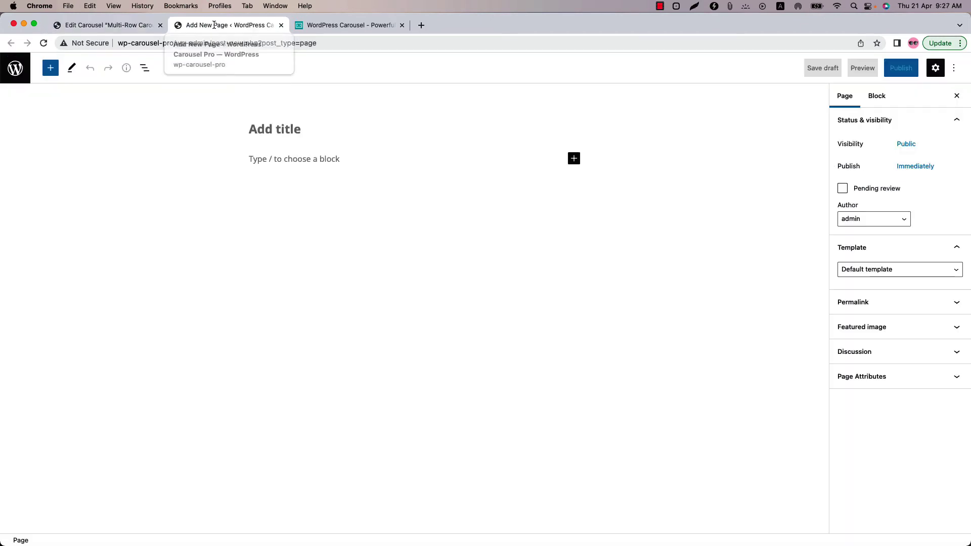
pyautogui.click(50, 69)
pyautogui.click(85, 326)
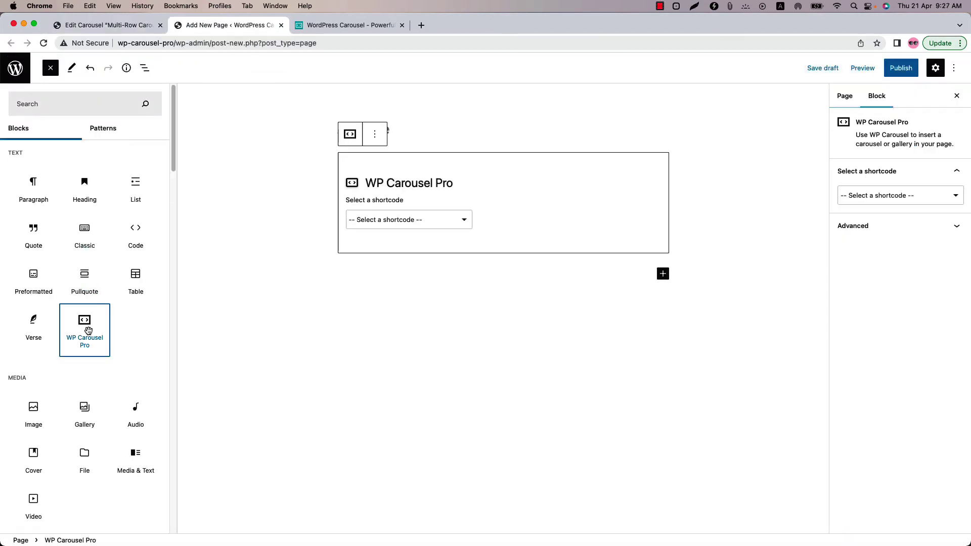
# Step: Set the block's carousel to Multi-Row Carousel #(1008) and publish the page
pyautogui.click(379, 222)
pyautogui.click(386, 232)
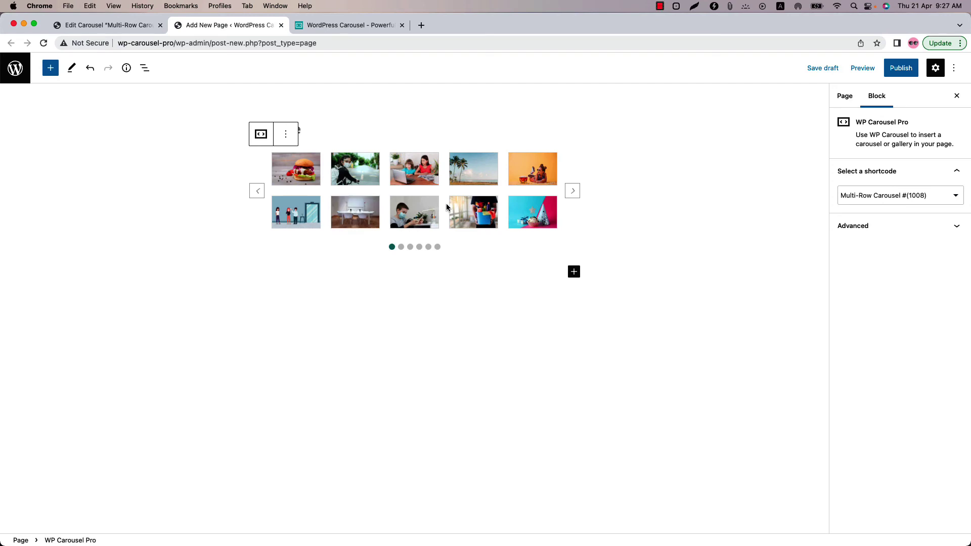
pyautogui.click(900, 67)
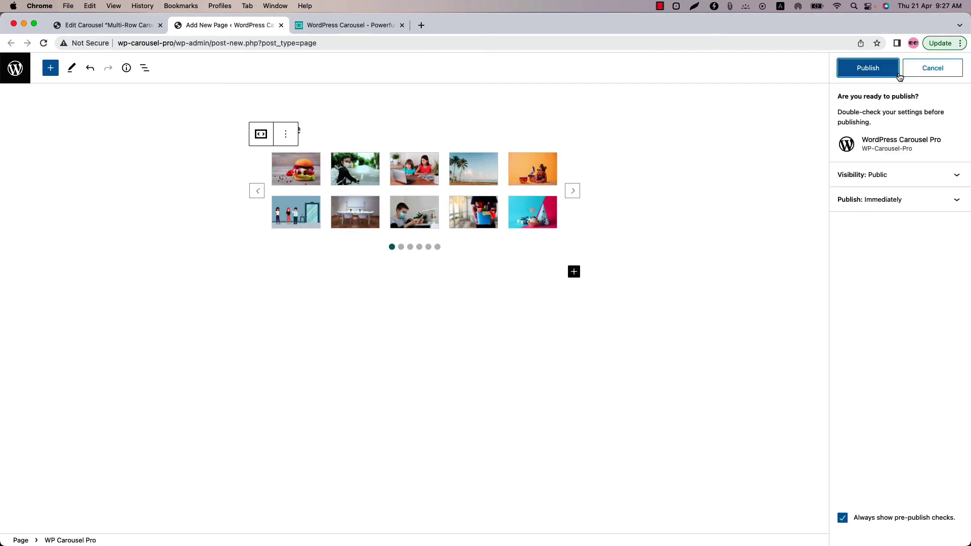
pyautogui.click(867, 68)
# Step: View the published page and advance its two-row carousel two slides
pyautogui.click(859, 183)
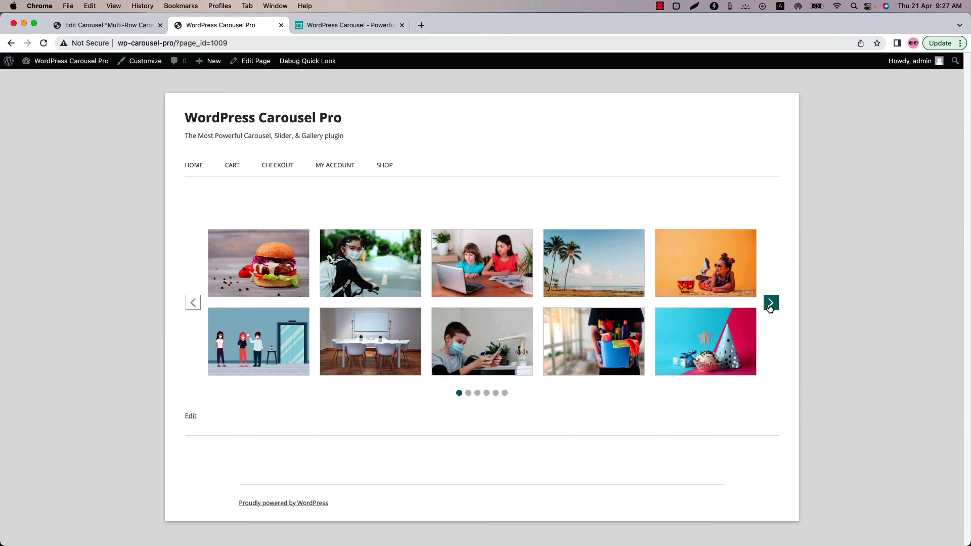
pyautogui.click(770, 303)
pyautogui.click(769, 303)
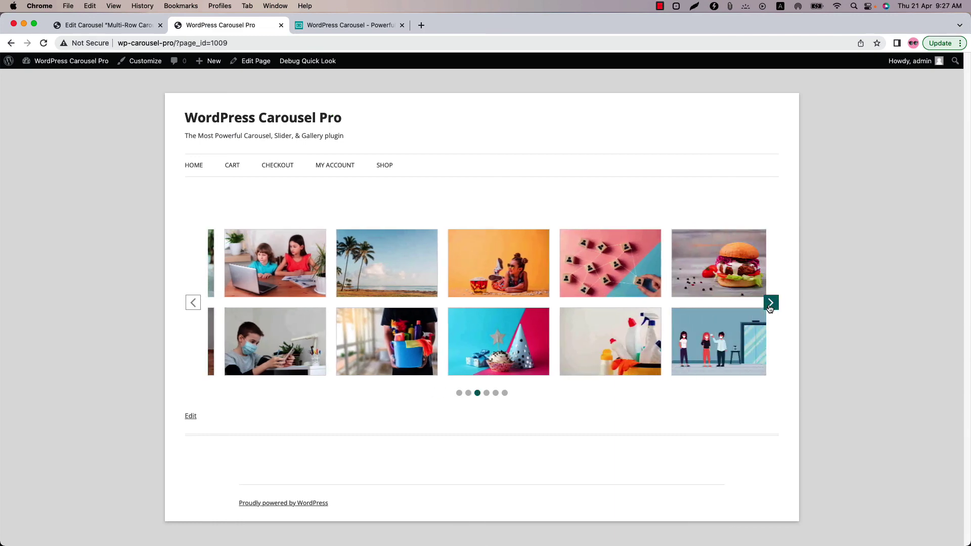